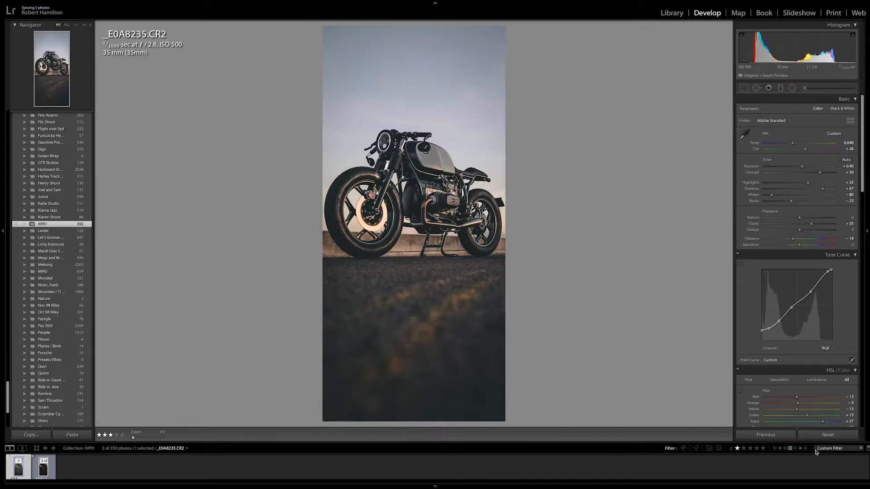
Reset the photo's develop settings and set the crop aspect ratio to 2.436 x 1.125.
left_click(826, 436)
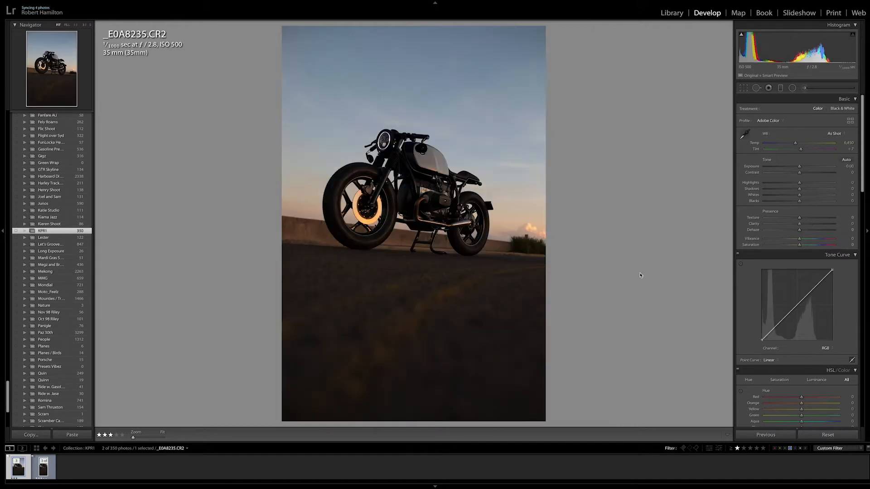
left_click(743, 88)
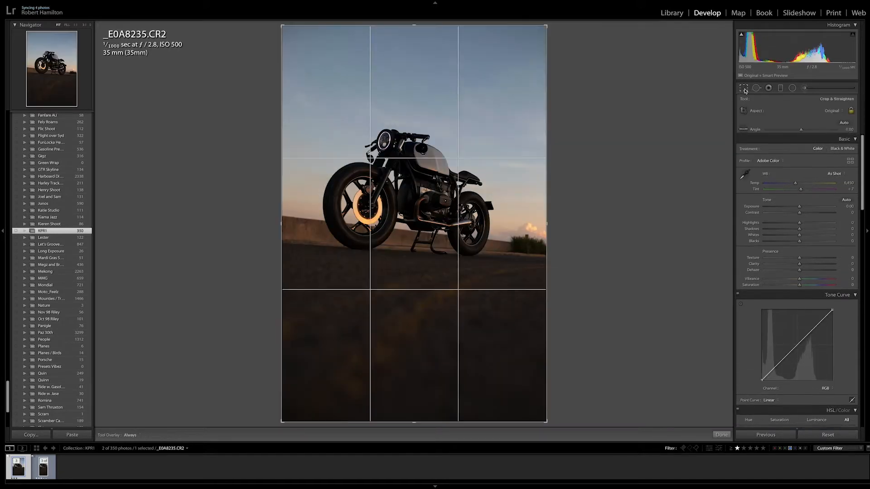
left_click(838, 110)
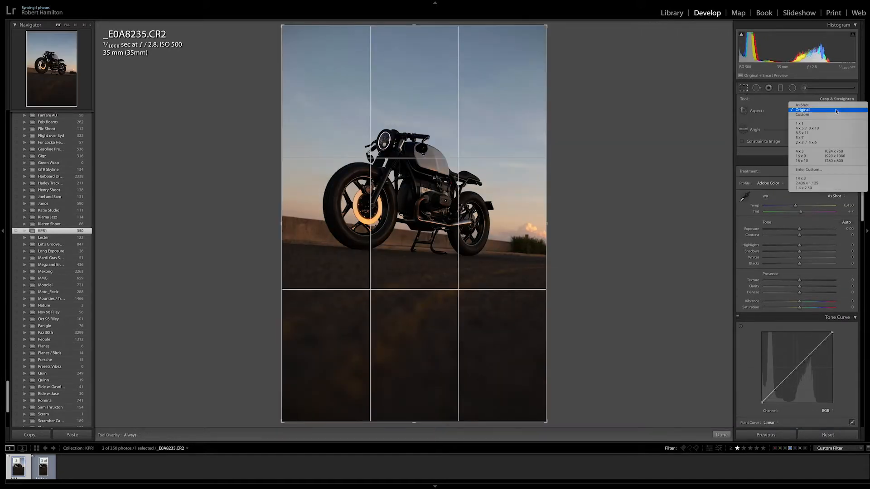
left_click(826, 184)
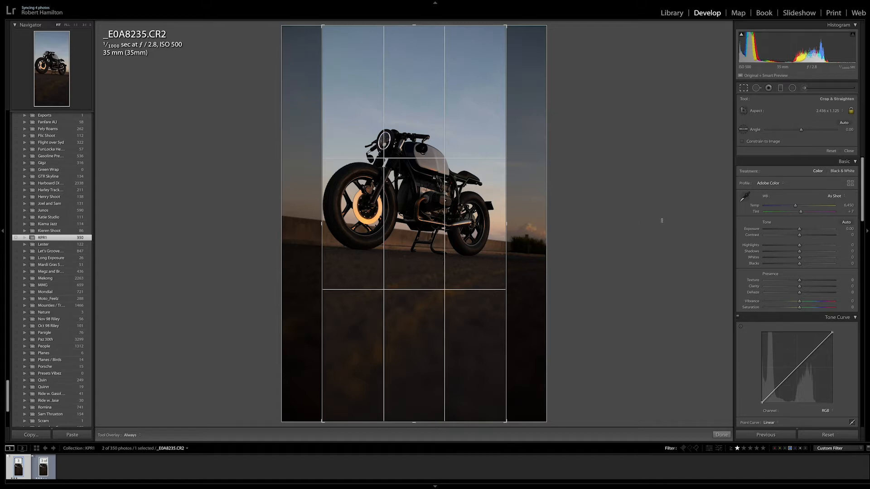
Rotate the crop to about -4.15 degrees to level the ground, position the motorcycle within the frame, and apply the crop.
left_click_drag(459, 267, 469, 267)
mouse_move(612, 245)
left_mouse_down()
mouse_move(610, 252)
mouse_move(613, 238)
left_mouse_up()
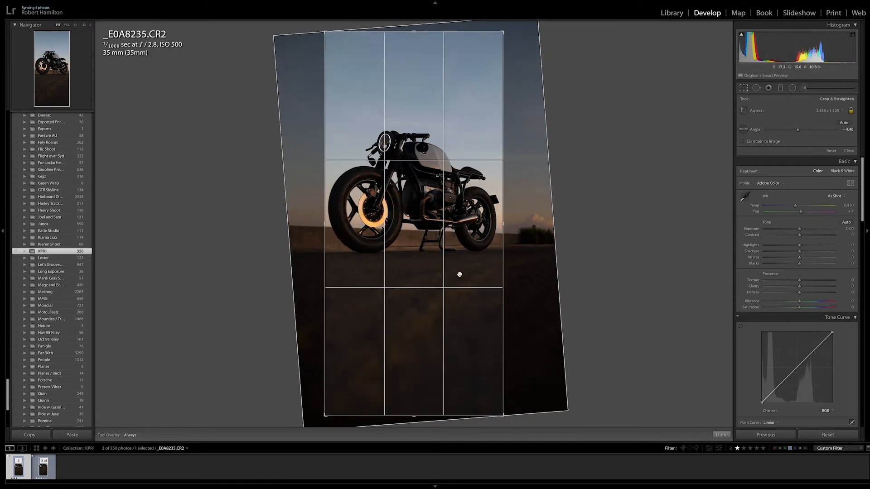
left_click_drag(633, 273, 638, 273)
left_click(721, 435)
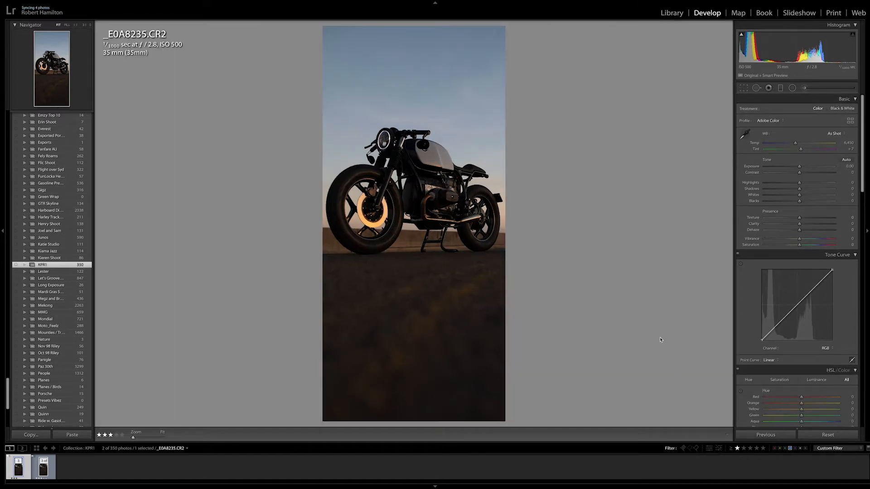
left_click(744, 88)
left_click_drag(639, 189, 642, 194)
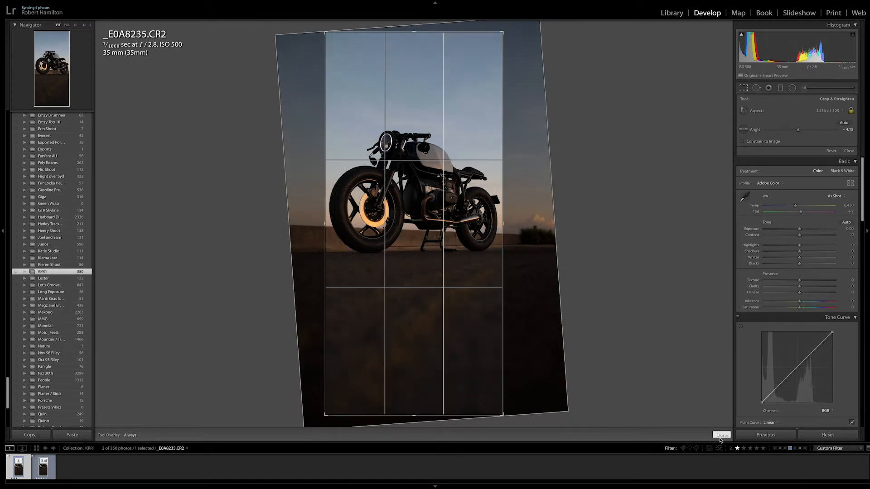
left_click(721, 435)
Set Highlights to +23, Shadows to +68, Whites to -66 and Blacks to -28, and compare with the before view.
left_click_drag(800, 167, 804, 189)
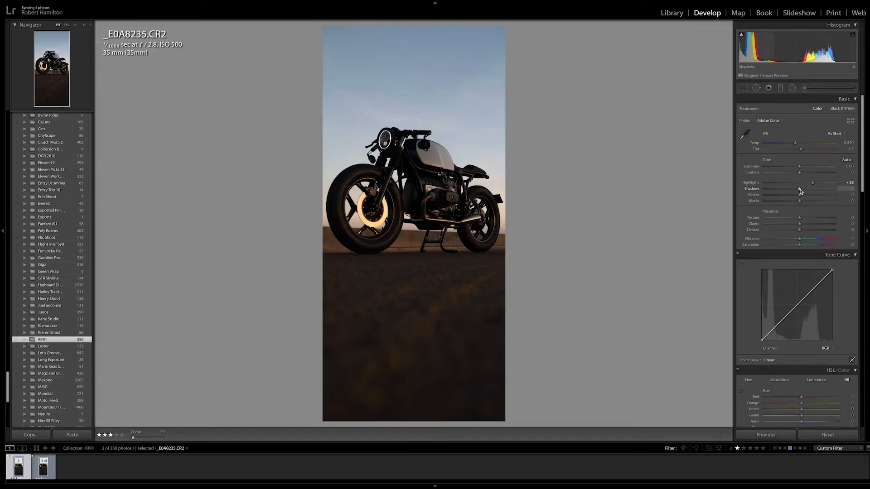
mouse_move(800, 192)
left_mouse_down()
mouse_move(824, 191)
mouse_move(796, 184)
mouse_move(810, 185)
left_mouse_up()
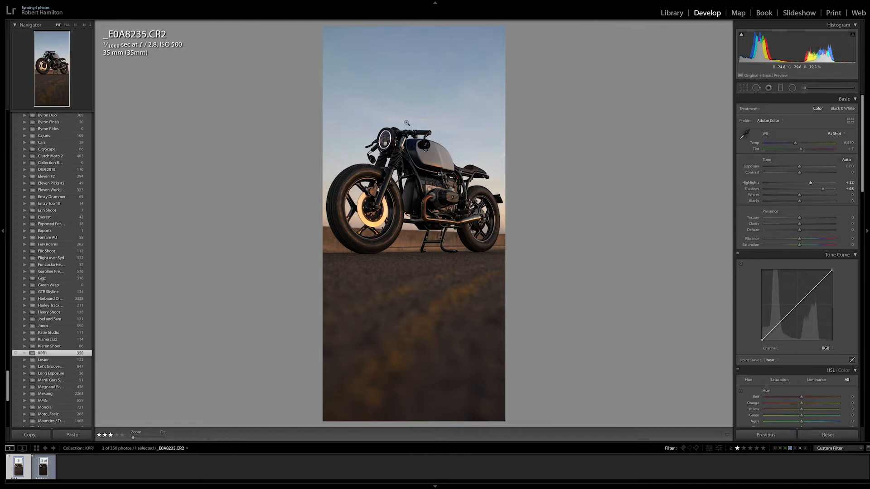
left_click_drag(804, 183, 793, 197)
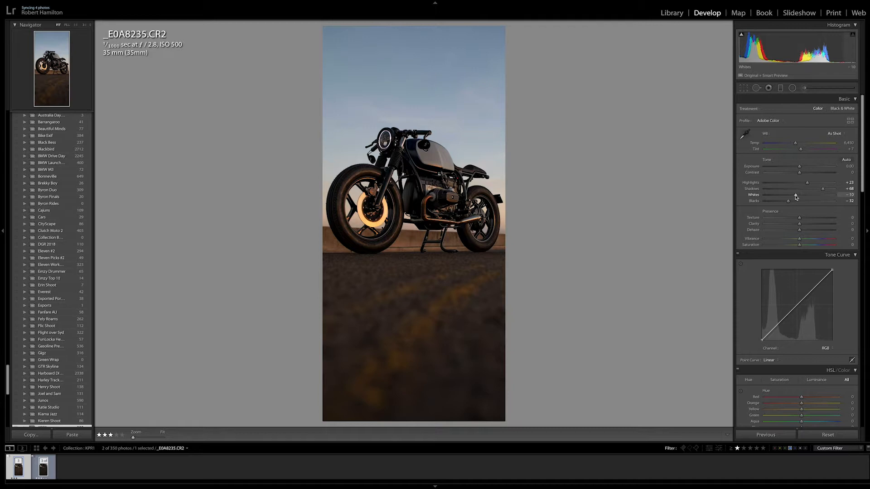
mouse_move(796, 197)
left_mouse_down()
mouse_move(775, 197)
mouse_move(790, 202)
left_mouse_up()
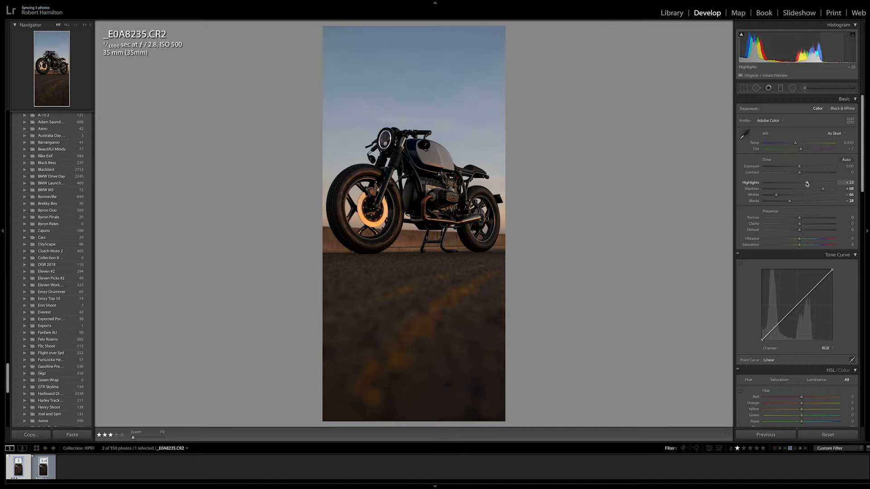
key("backslash")
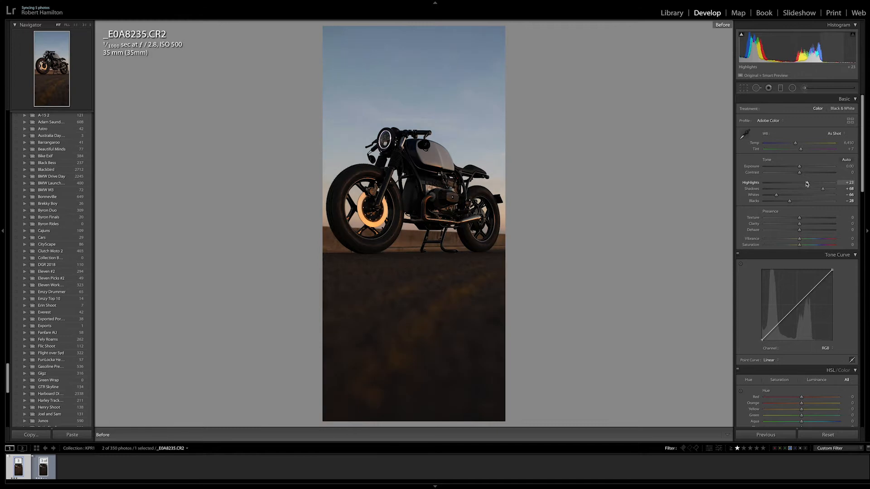
key("backslash")
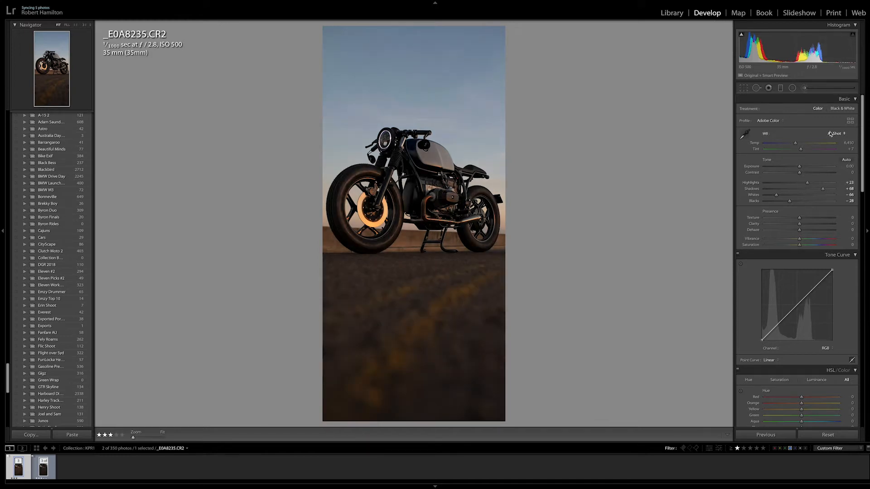
Cool the white balance temperature to 5,979 and set Texture to +19 and Clarity to +31.
left_click_drag(796, 144, 793, 145)
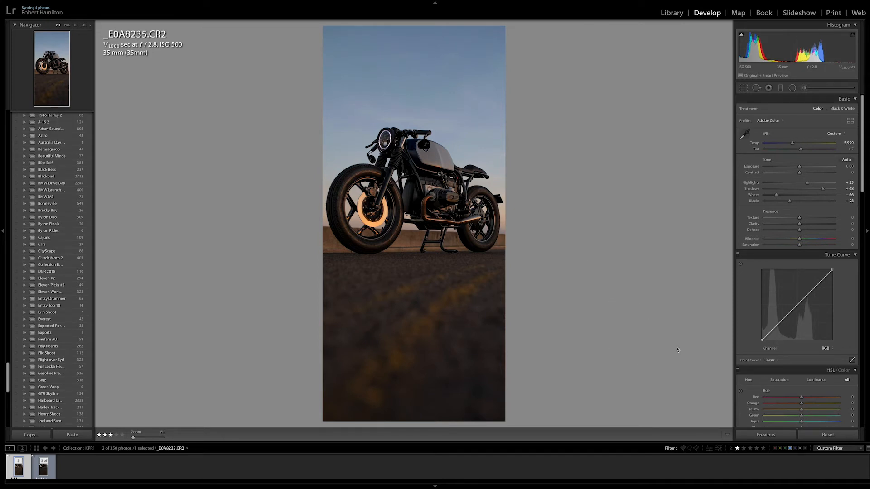
mouse_move(801, 219)
left_mouse_down()
mouse_move(841, 219)
mouse_move(796, 225)
mouse_move(816, 226)
mouse_move(806, 226)
left_mouse_up()
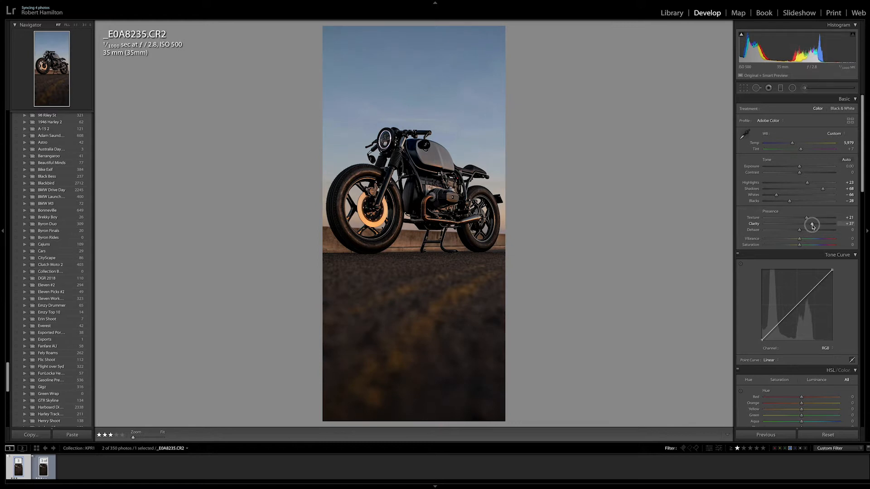
left_click_drag(811, 225, 811, 227)
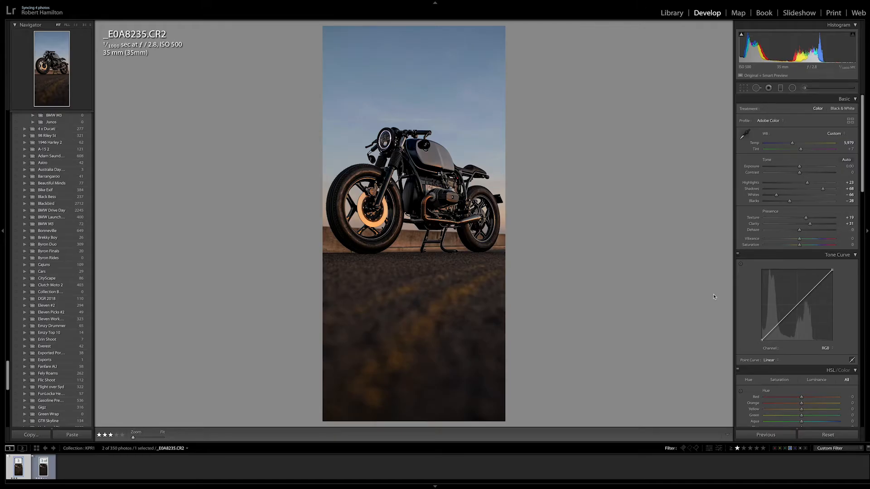
left_click(838, 110)
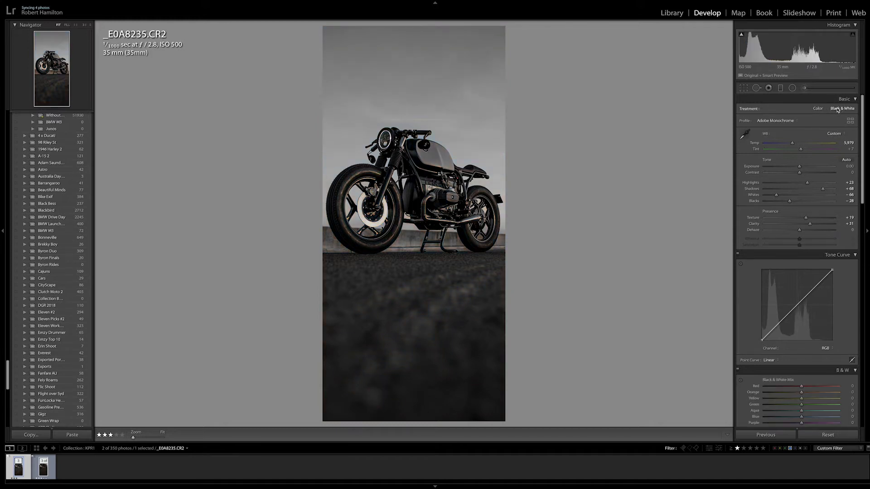
left_click(818, 109)
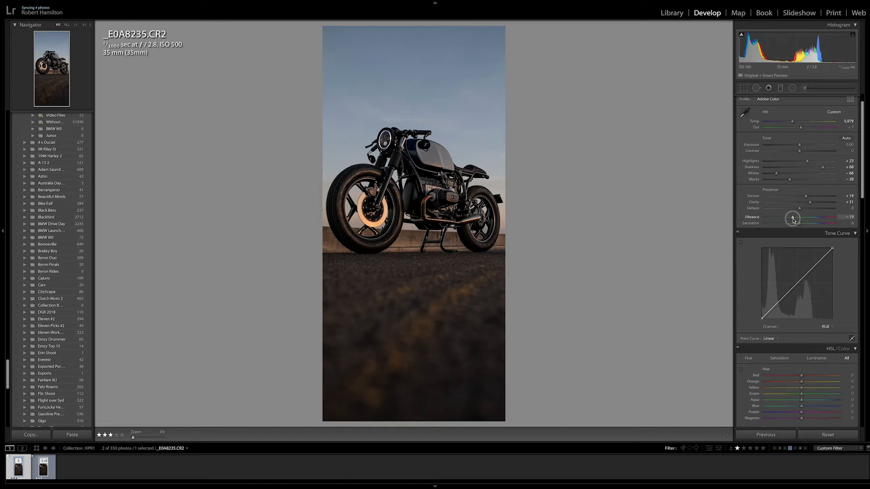
double_click(793, 219)
mouse_move(799, 223)
left_mouse_down()
mouse_move(785, 226)
mouse_move(815, 225)
mouse_move(786, 225)
mouse_move(816, 225)
mouse_move(796, 225)
mouse_move(814, 225)
mouse_move(803, 225)
left_mouse_up()
double_click(799, 224)
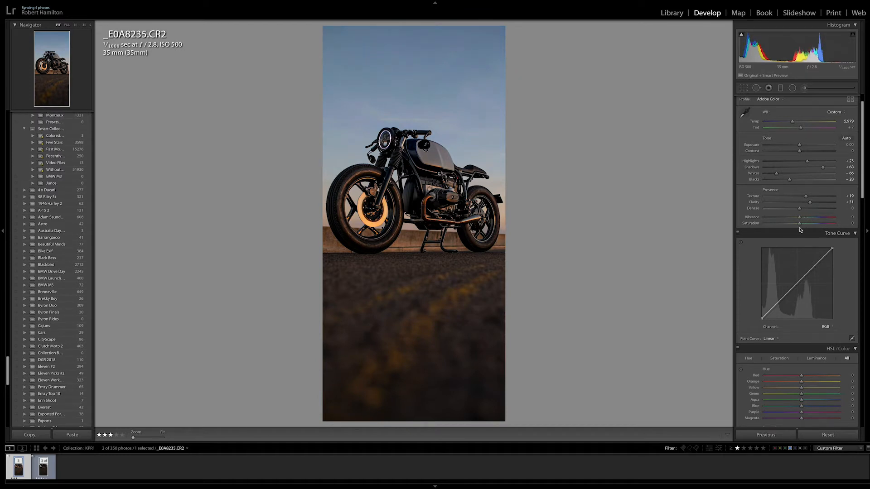
Reduce Vibrance to -18 and compare the photo with its before view.
left_click_drag(799, 220, 794, 221)
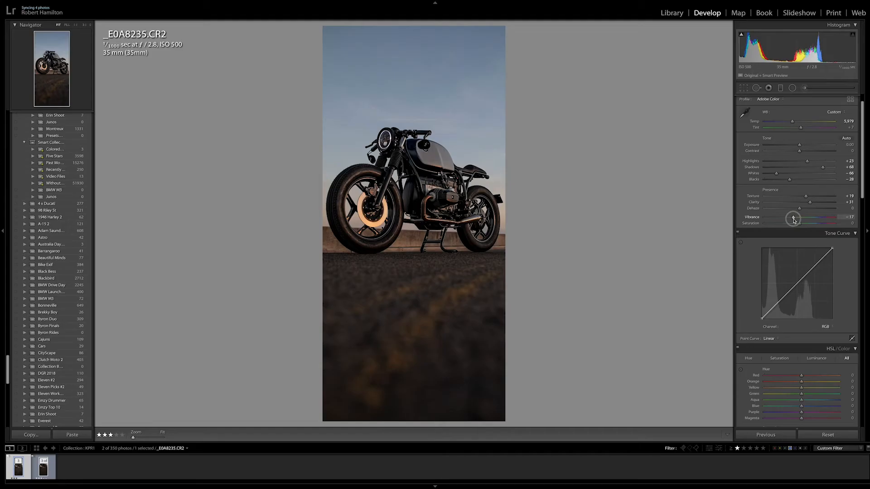
left_click_drag(794, 220, 794, 221)
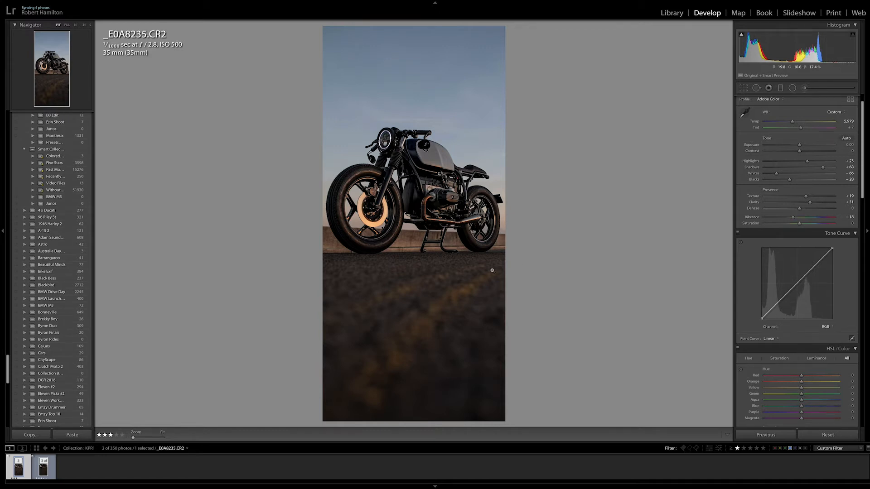
key("backslash")
key("backslash")
key("backslash")
key("backslash")
key("backslash")
key("backslash")
Shape the RGB point curve into an S with raised highlights and lowered shadows, and lift its black point for faded blacks.
scroll(760, 246, "down", 2)
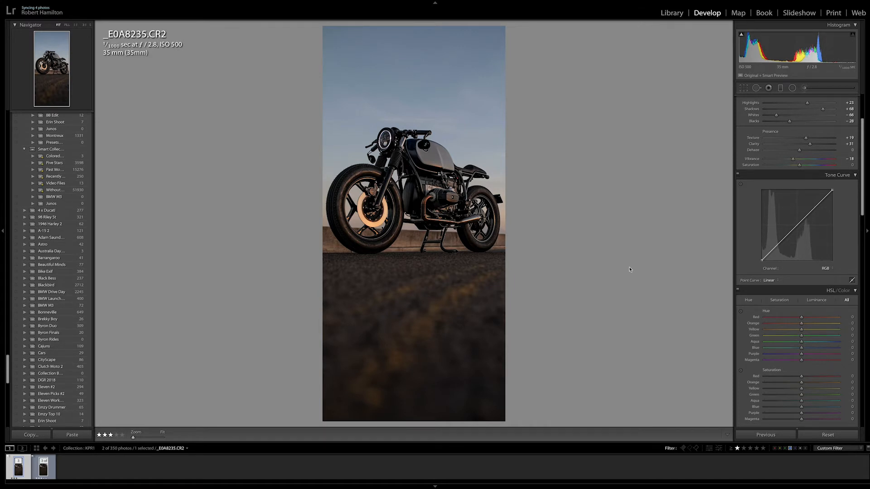
left_click(798, 225)
left_click(779, 243)
left_click(815, 208)
left_click_drag(815, 208, 816, 202)
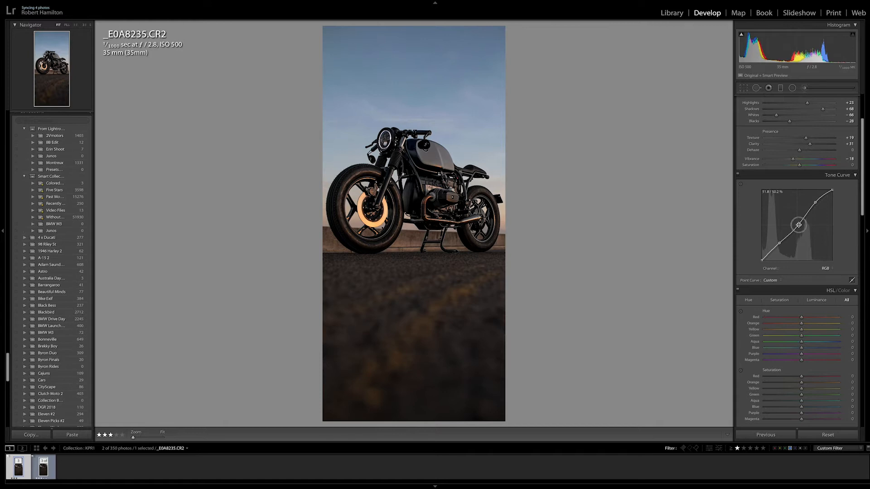
left_click_drag(780, 245, 779, 248)
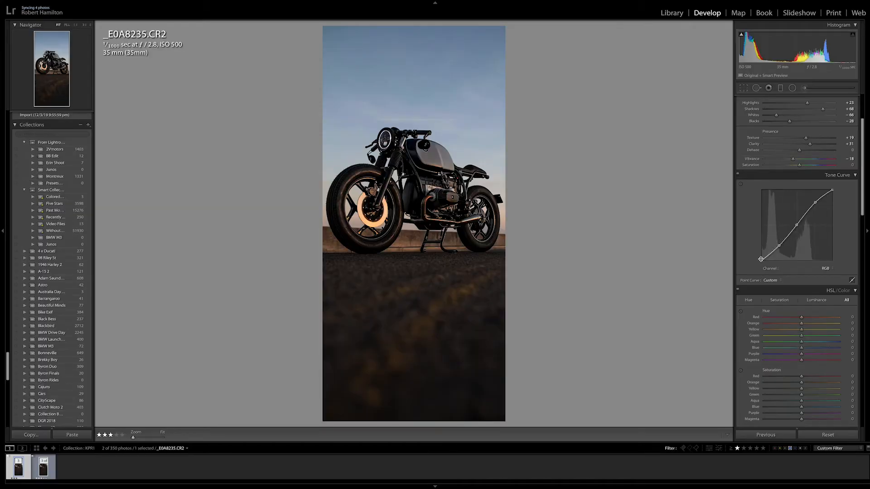
left_click_drag(761, 259, 830, 190)
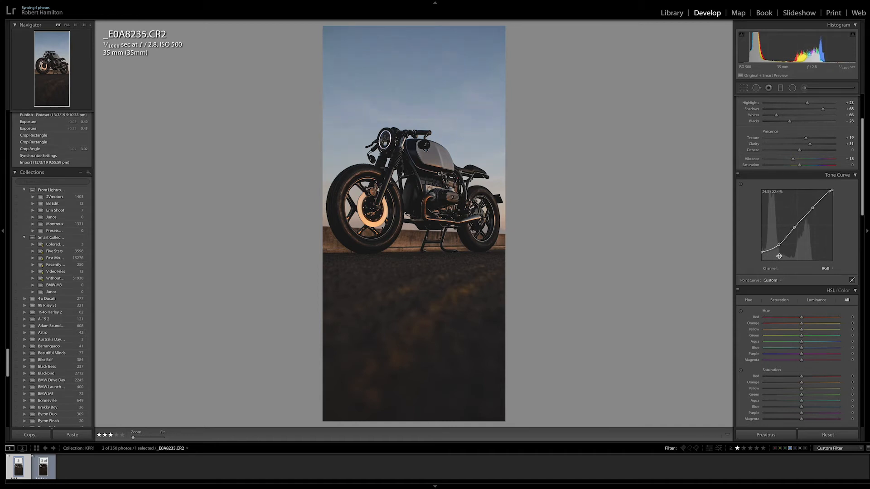
left_click_drag(767, 250, 793, 229)
Compare the tone-curved photo repeatedly with its before view.
key("backslash")
key("backslash")
key("backslash")
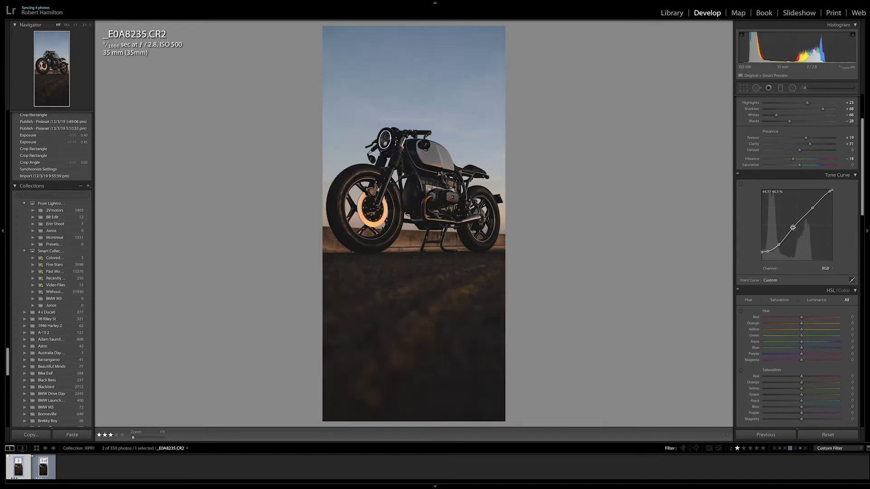
key("backslash")
key("backslash")
key("backslash")
key("backslash")
key("backslash")
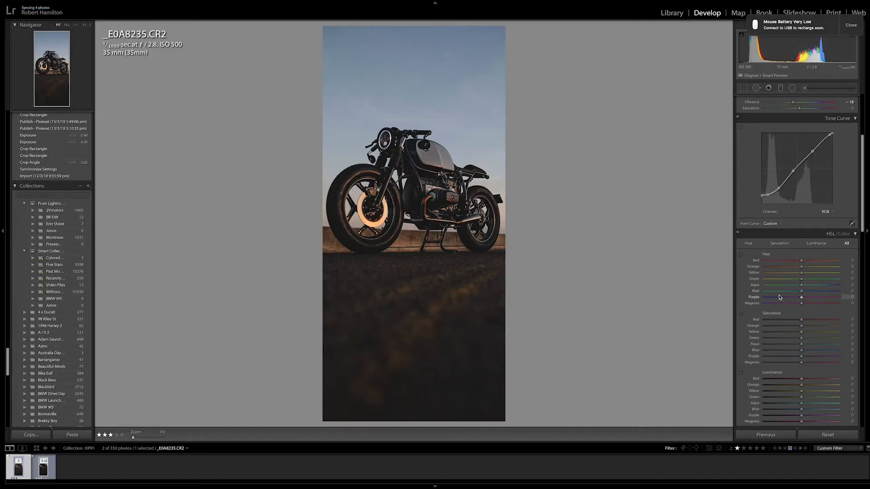
Set the HSL hues to Red -6, Orange -6 and Yellow -10, and the Red saturation to -8.
scroll(797, 290, "down", 3)
scroll(792, 301, "down", 2)
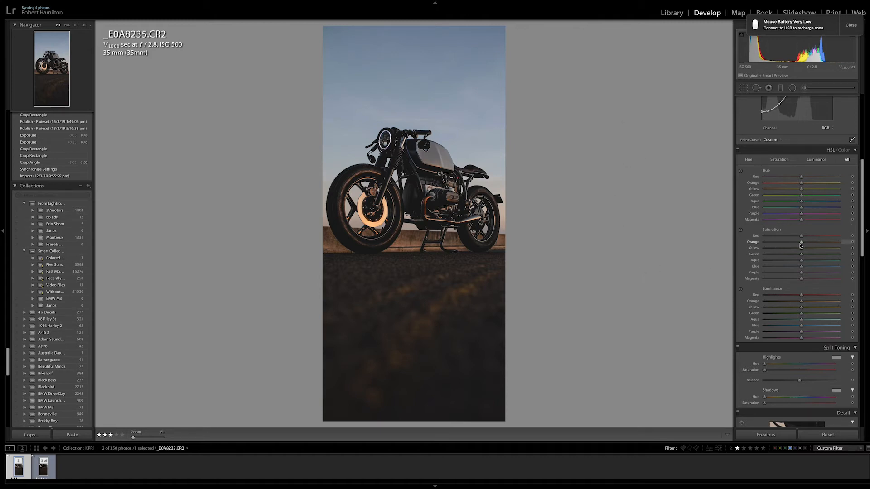
mouse_move(801, 236)
left_mouse_down()
mouse_move(748, 245)
mouse_move(803, 245)
mouse_move(803, 227)
left_mouse_up()
left_click_drag(801, 183, 617, 205)
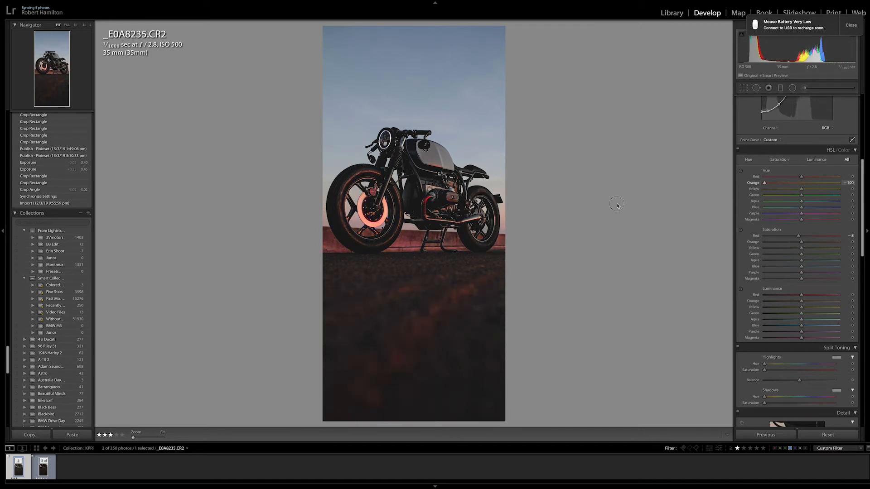
double_click(757, 184)
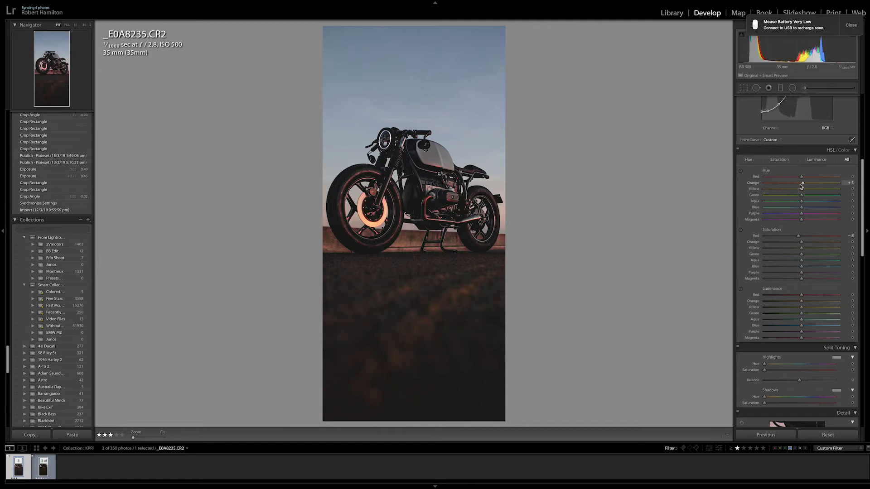
mouse_move(801, 183)
left_mouse_down()
mouse_move(793, 192)
mouse_move(814, 192)
mouse_move(798, 192)
left_mouse_up()
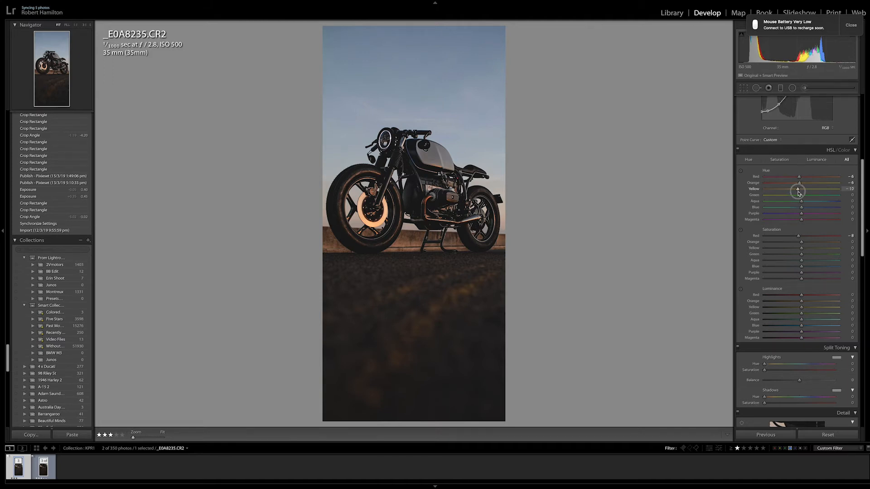
left_click_drag(798, 192, 798, 192)
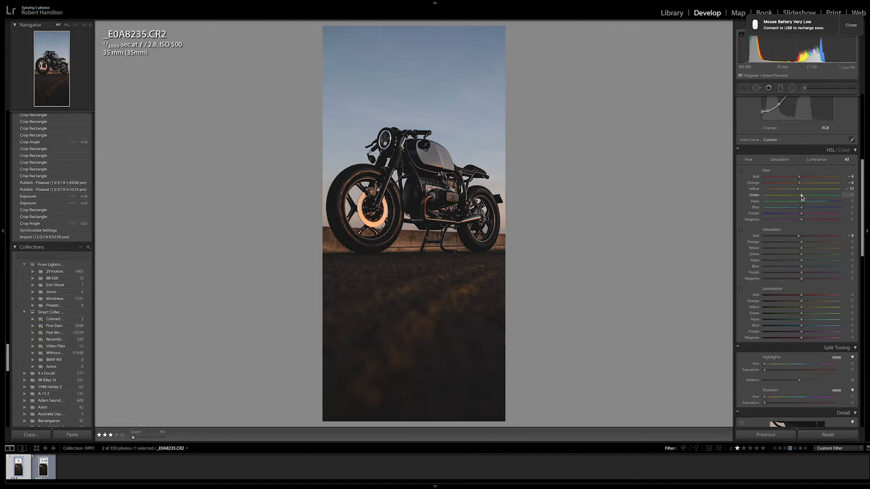
Try shifting the Green hue and reset it, and set the hues to Aqua +28, Blue +25 and Purple +13.
mouse_move(801, 198)
left_mouse_down()
mouse_move(811, 198)
mouse_move(767, 199)
mouse_move(836, 198)
mouse_move(814, 199)
left_mouse_up()
double_click(813, 198)
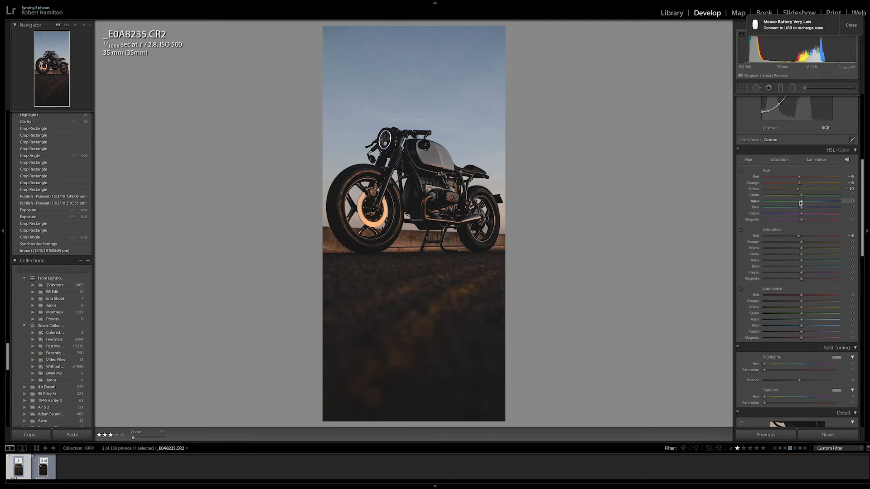
left_click_drag(802, 203, 804, 225)
Reset the Red saturation, set the Orange saturation to +10, and try the Blue saturation at its extreme before returning it to 0.
scroll(807, 227, "down", 1)
double_click(799, 214)
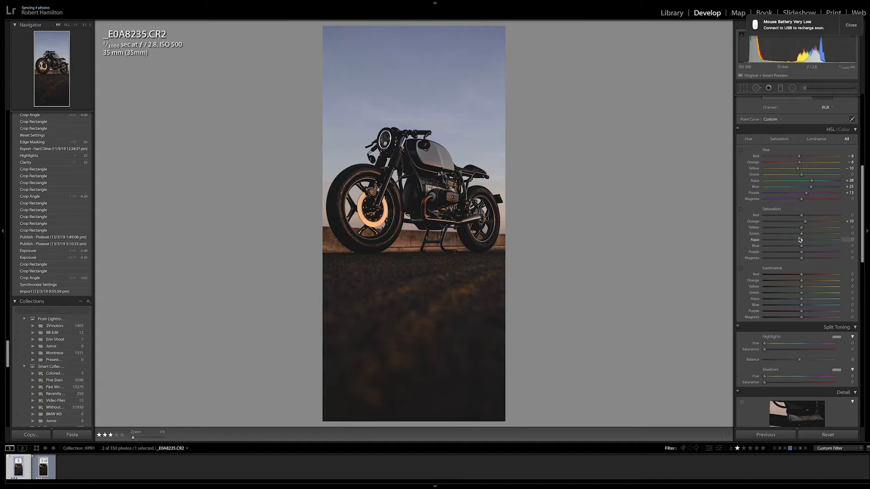
left_click_drag(801, 250, 867, 243)
left_click_drag(862, 246, 801, 248)
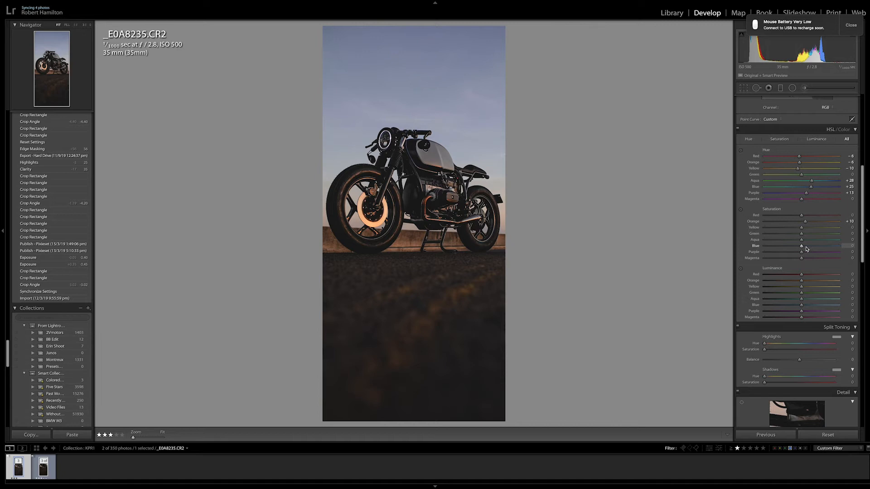
Set the Blue saturation to -10 and the HSL luminance to Red +36, Orange +18 and Yellow +30.
left_click_drag(802, 247, 800, 248)
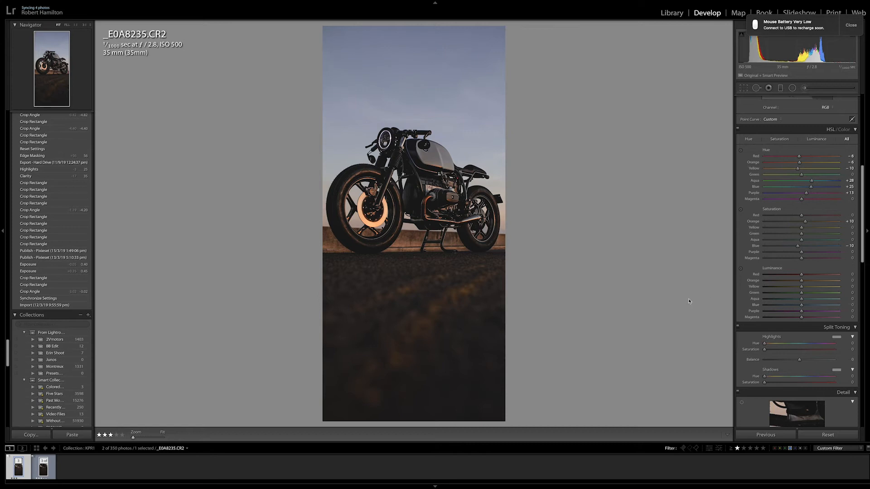
scroll(768, 312, "down", 1)
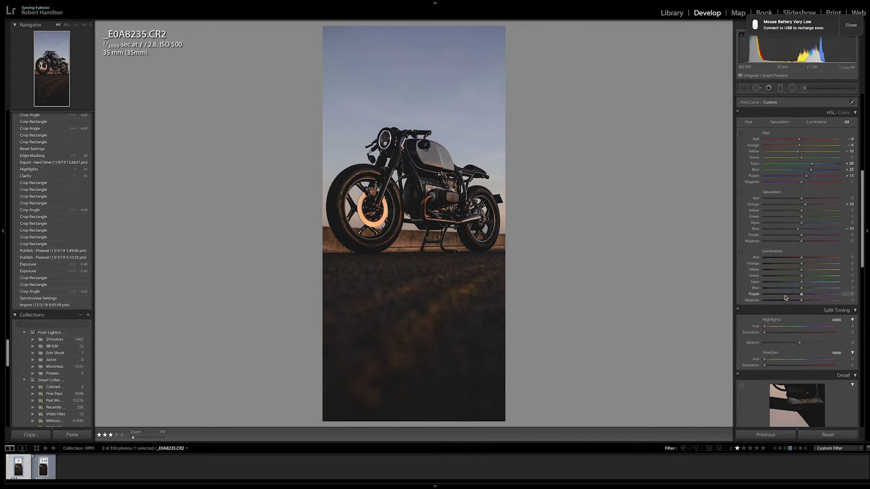
mouse_move(803, 258)
left_mouse_down()
mouse_move(814, 258)
mouse_move(813, 272)
left_mouse_up()
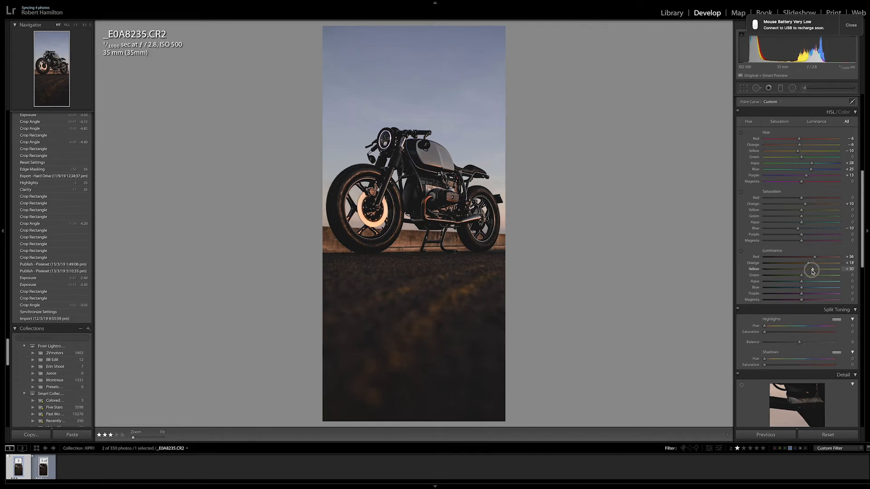
Split tone the highlights with hue 74 and saturation 15, and the shadows with hue 200 and saturation 11.
scroll(796, 283, "down", 3)
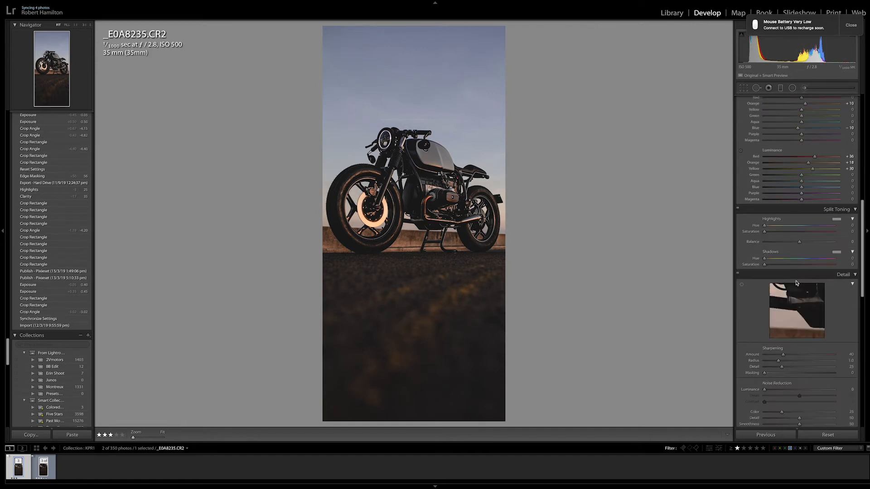
left_click_drag(764, 226, 772, 264)
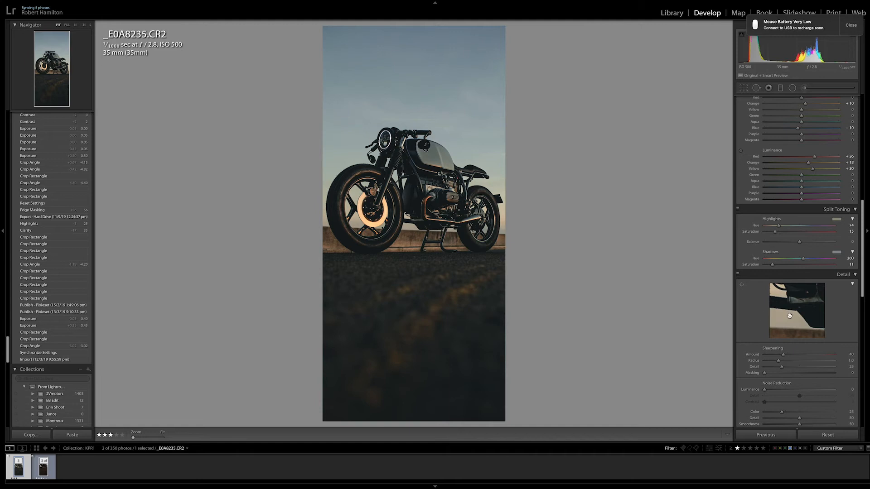
scroll(790, 316, "down", 5)
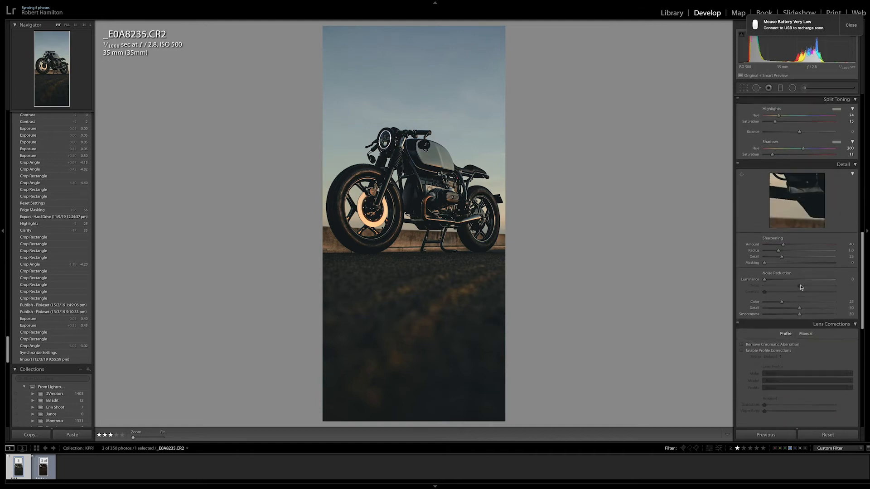
left_click(852, 28)
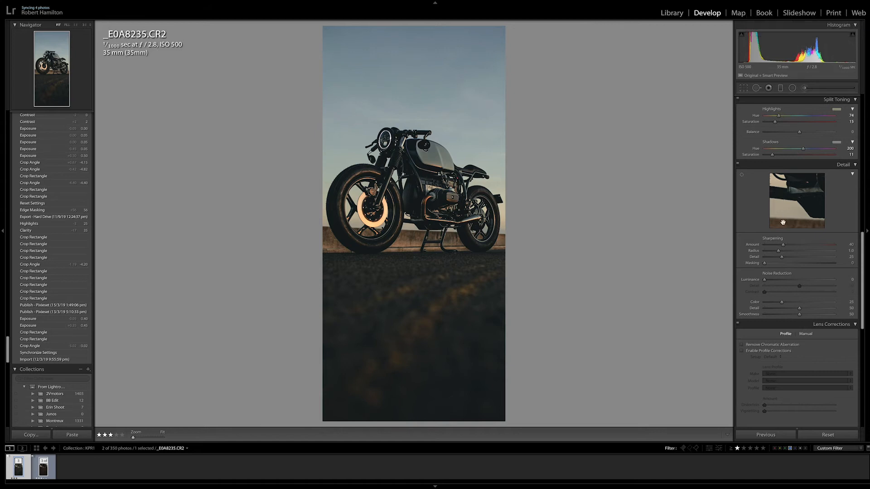
Set the sharpening Amount to 88 while checking the motorcycle at 1:1.
scroll(784, 222, "down", 1)
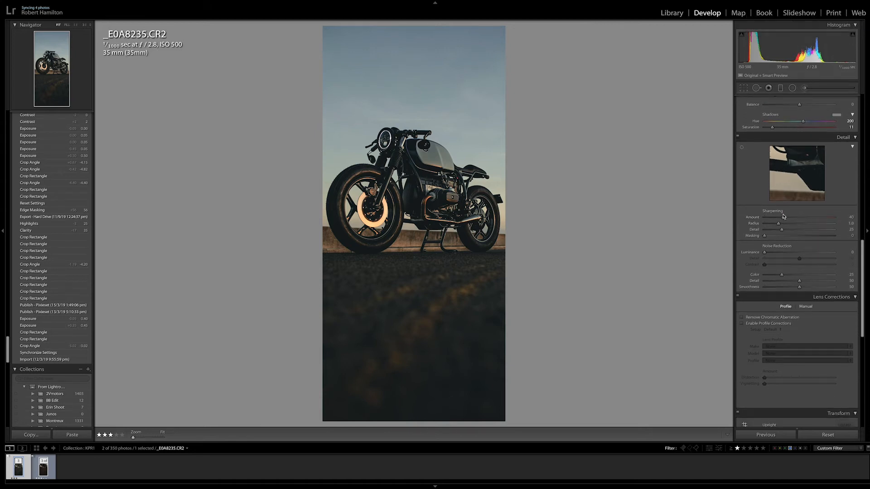
left_click_drag(783, 218, 805, 220)
left_click(407, 188)
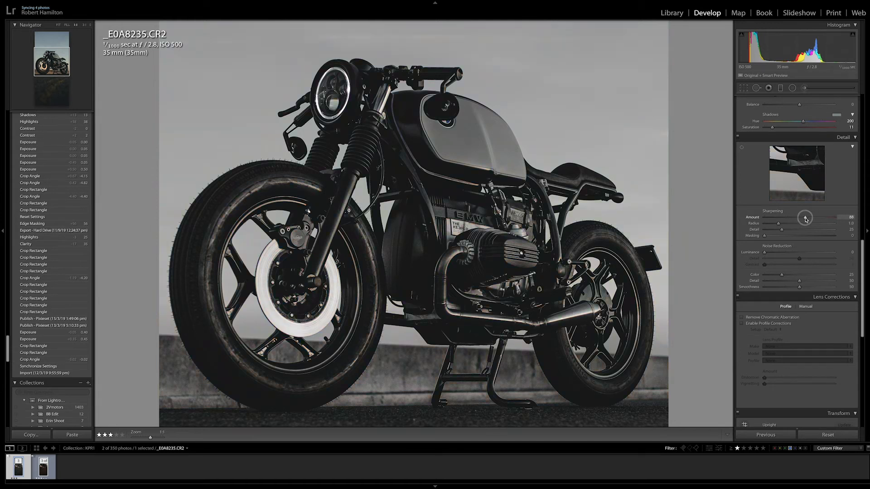
left_click_drag(805, 219, 806, 220)
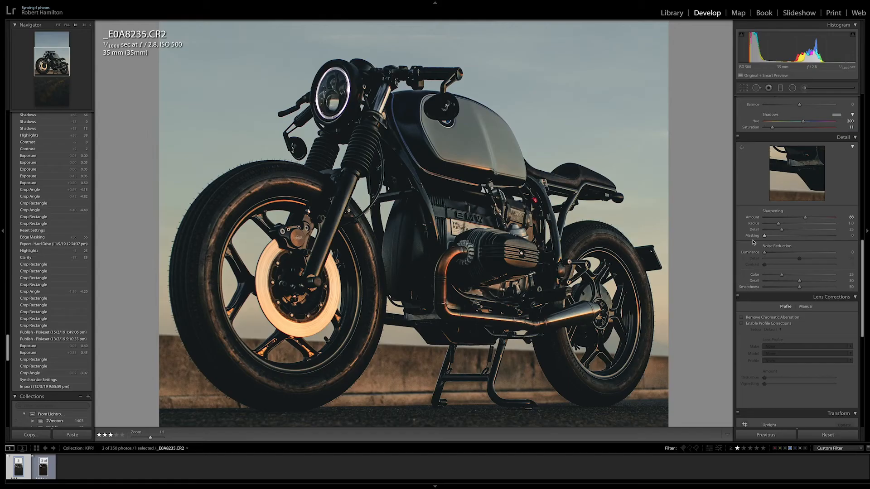
Set the sharpening Masking to 64 using the mask preview, and return to the full photo view.
left_click(765, 236, "alt")
left_click_drag(765, 236, 804, 236)
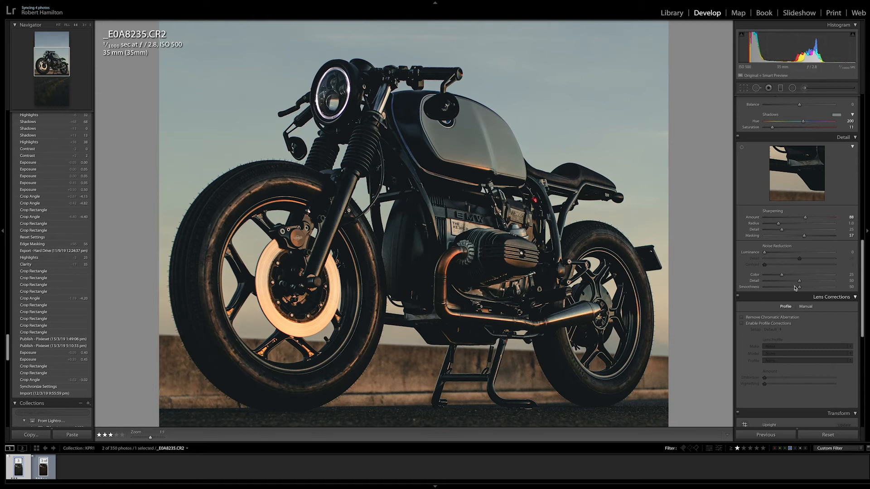
left_click_drag(804, 236, 782, 237)
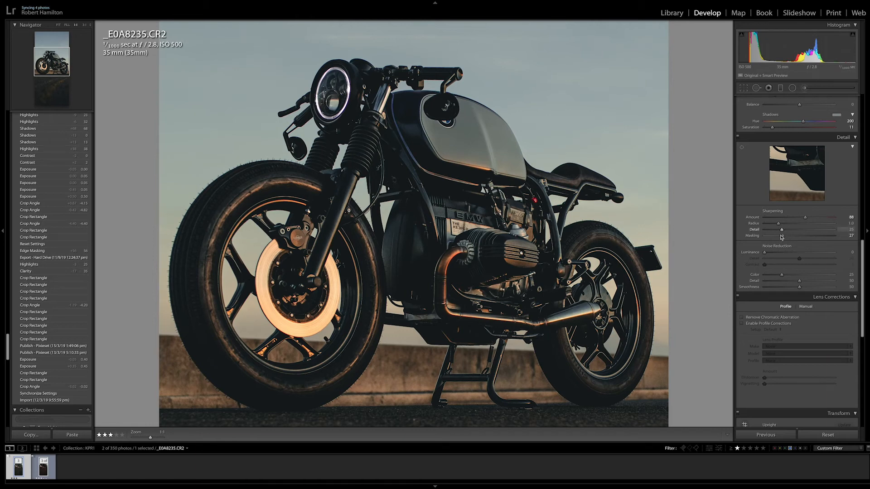
left_click_drag(784, 237, 810, 237)
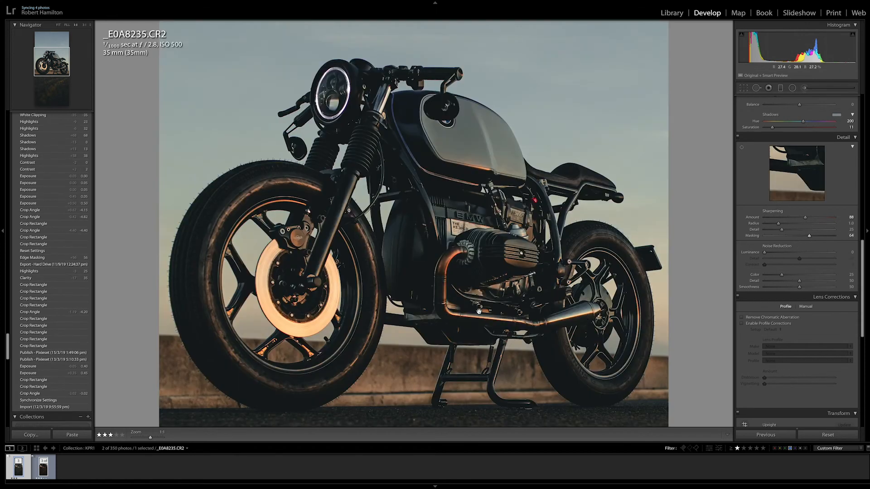
left_click(506, 334)
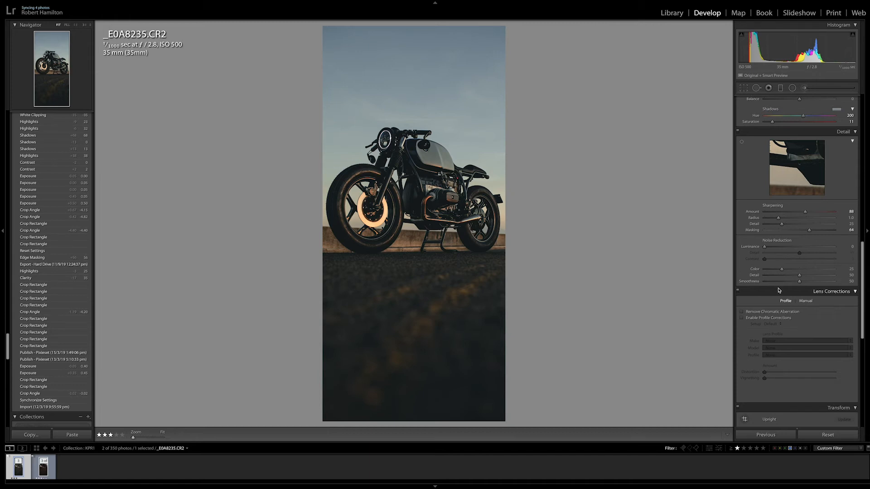
Leave the luminance noise reduction at 0 and enable Remove Chromatic Aberration.
mouse_move(765, 247)
left_mouse_down()
mouse_move(811, 249)
mouse_move(765, 249)
left_mouse_up()
scroll(780, 277, "down", 2)
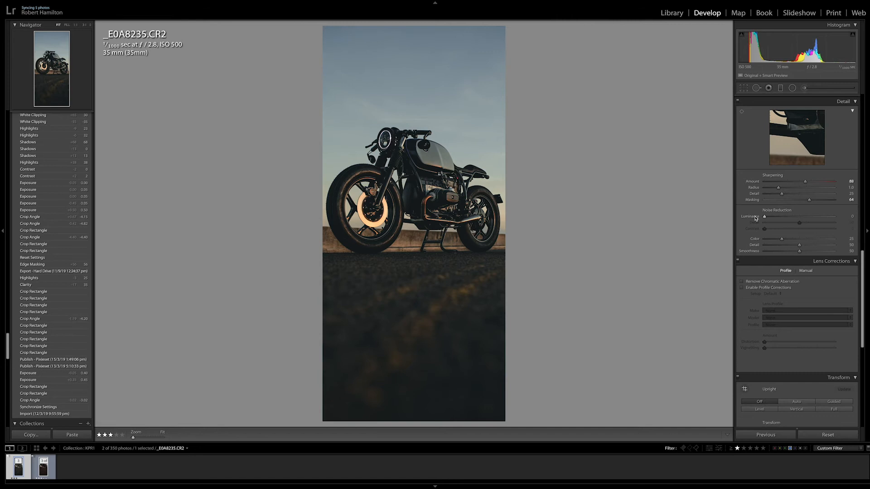
left_click(742, 283)
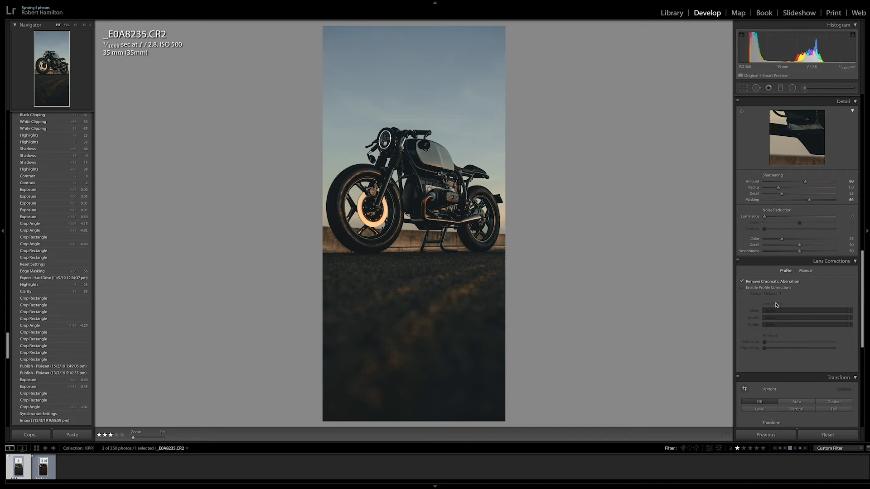
Try the lens profile corrections, compare the photo with and without them, and leave them disabled.
left_click(742, 287)
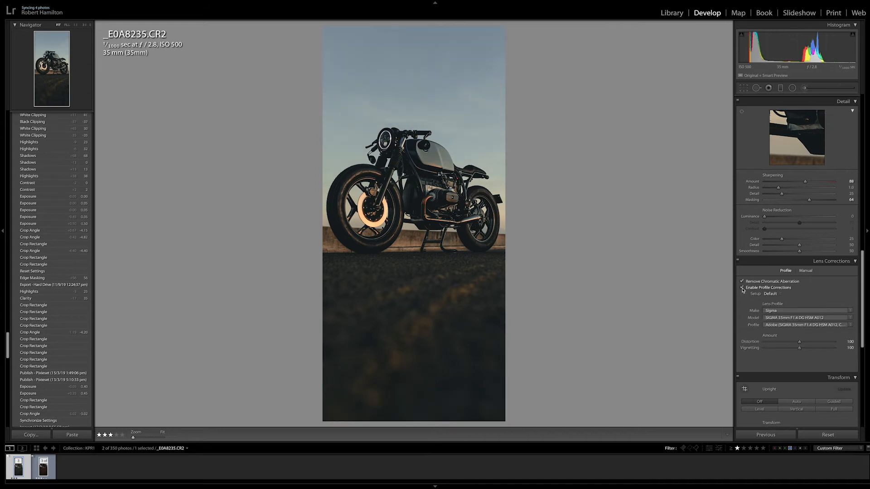
left_click(742, 288)
left_click(742, 288)
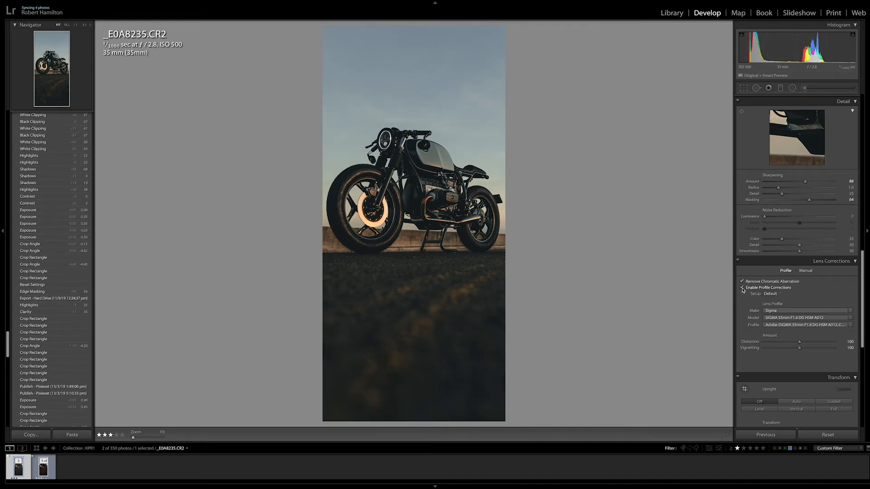
left_click(742, 288)
left_click(742, 288)
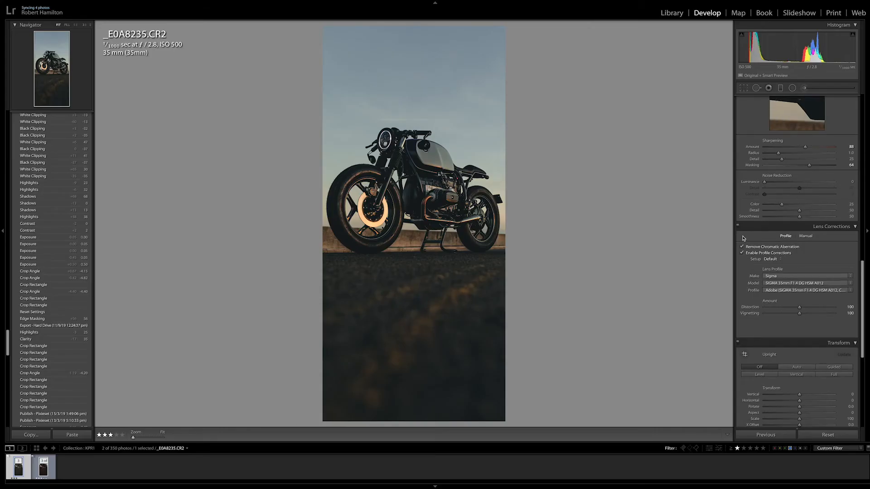
left_click(743, 254)
Add a Highlight Priority post-crop vignette with an Amount of -8.
scroll(781, 301, "down", 5)
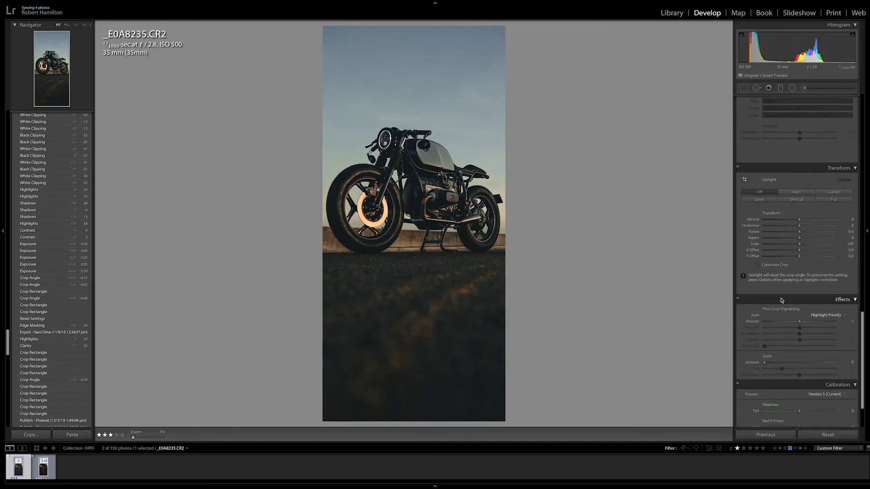
left_click_drag(799, 301, 792, 301)
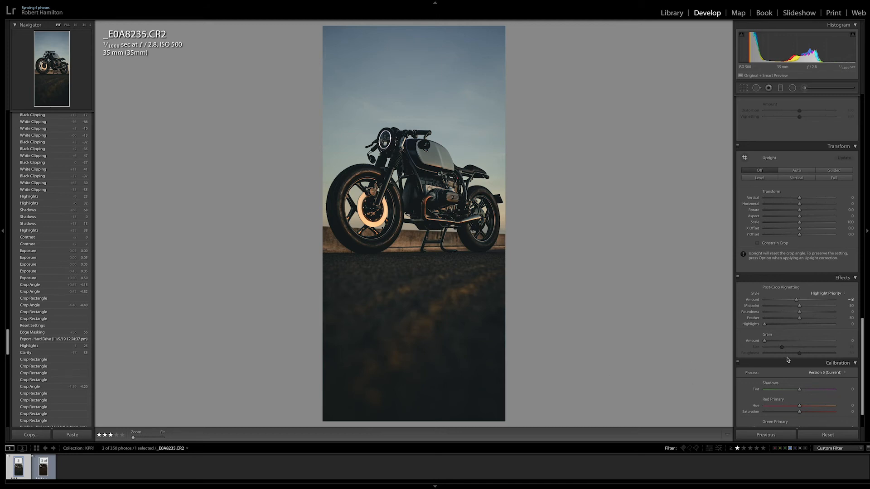
Set the white balance to Temp 6,046 and Tint +29, and raise the Exposure to +0.40.
scroll(787, 360, "up", 15)
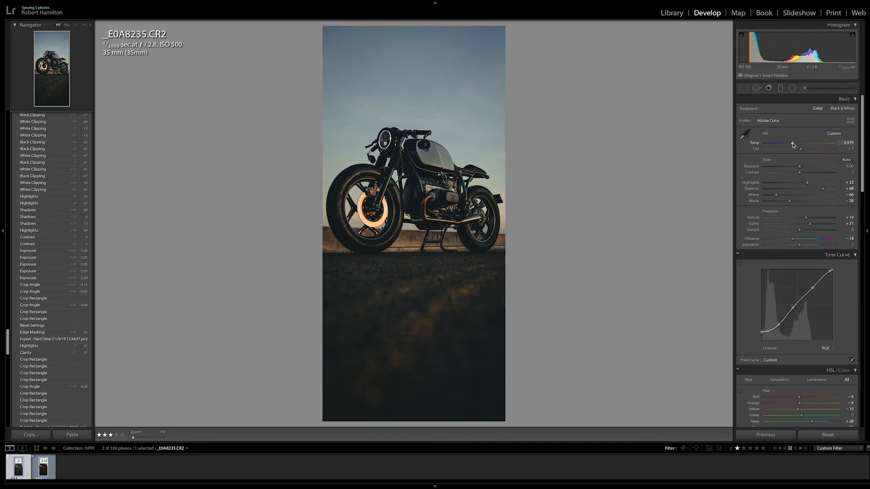
left_click_drag(792, 145, 795, 145)
left_click_drag(796, 146, 805, 151)
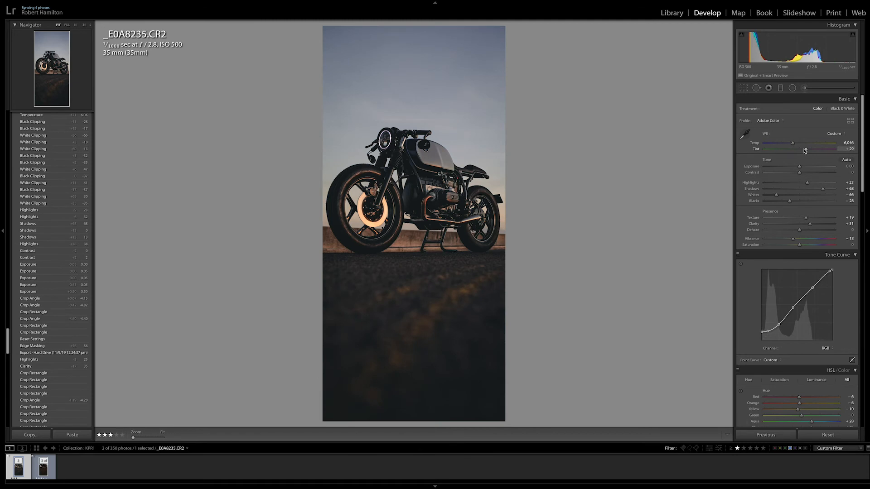
left_click_drag(800, 172, 802, 168)
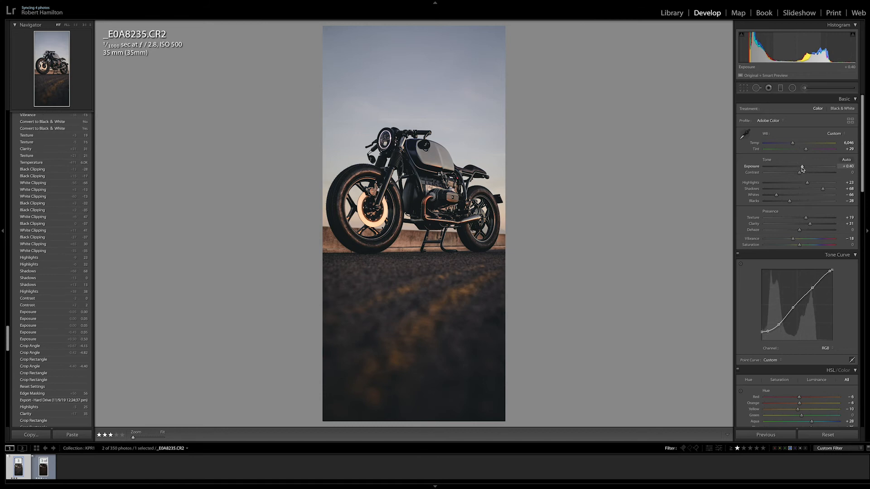
Compare the photo with its before view and set the Contrast to +10.
key("backslash")
key("backslash")
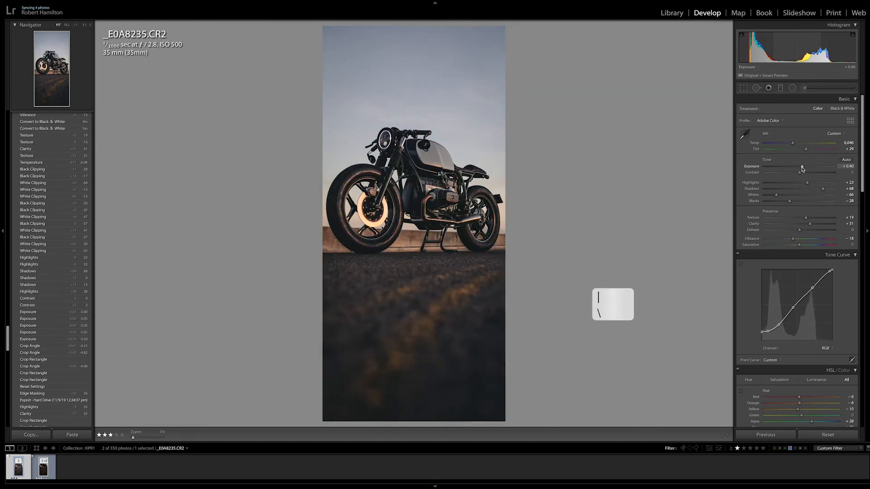
left_click_drag(800, 173, 804, 176)
left_click_drag(804, 176, 803, 176)
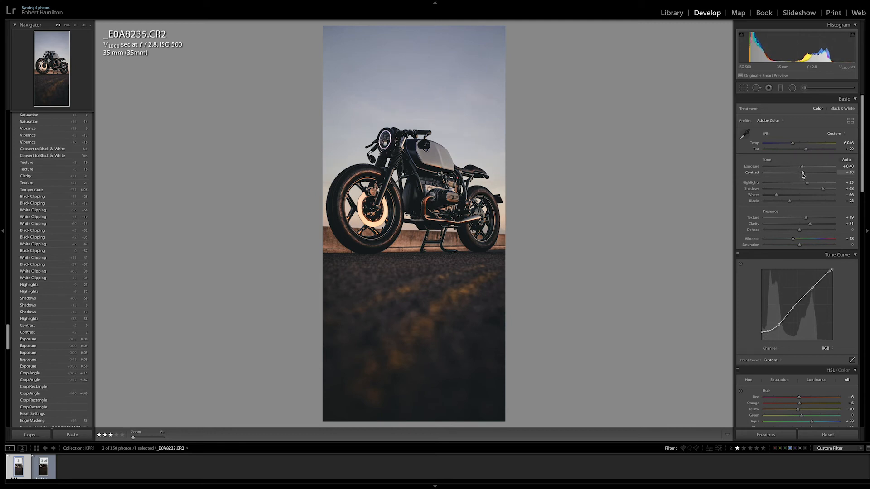